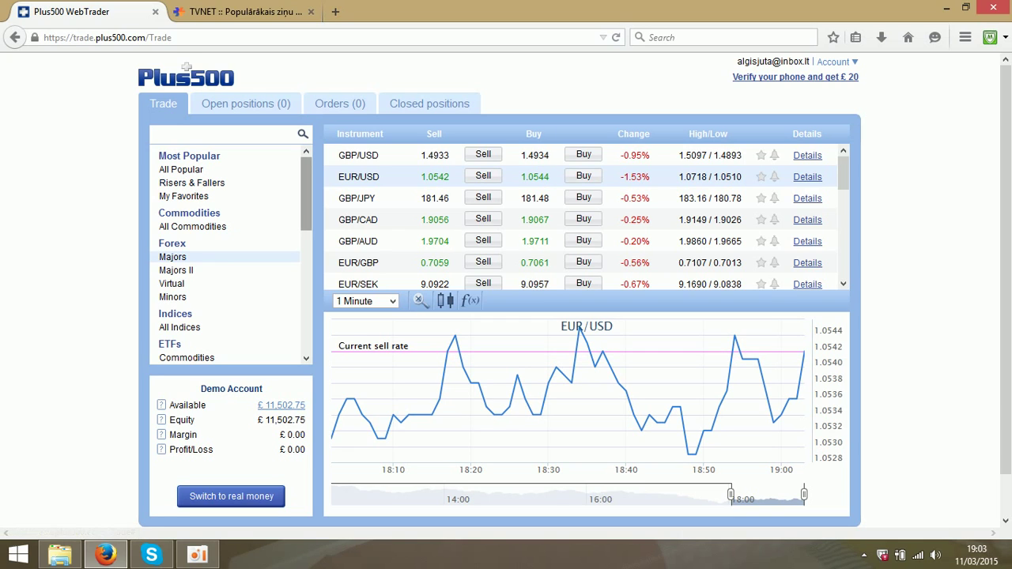
- Browse the Majors II and Virtual instrument lists, then return to Forex Majors
{"action": "scroll", "coordinate": [176, 217], "scroll_direction": "down", "scroll_amount": 1}
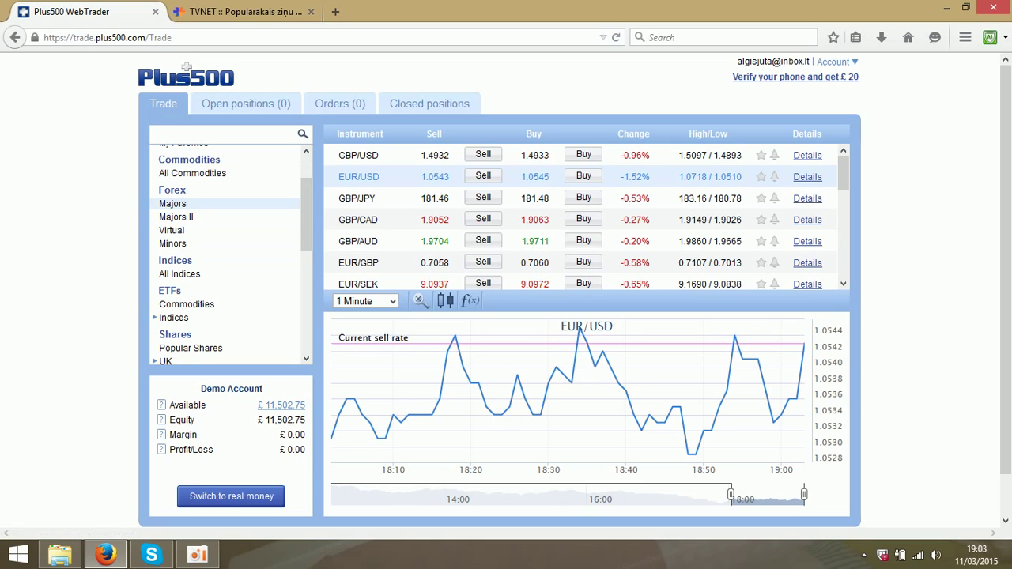
{"action": "scroll", "coordinate": [843, 174], "scroll_direction": "down", "scroll_amount": 3}
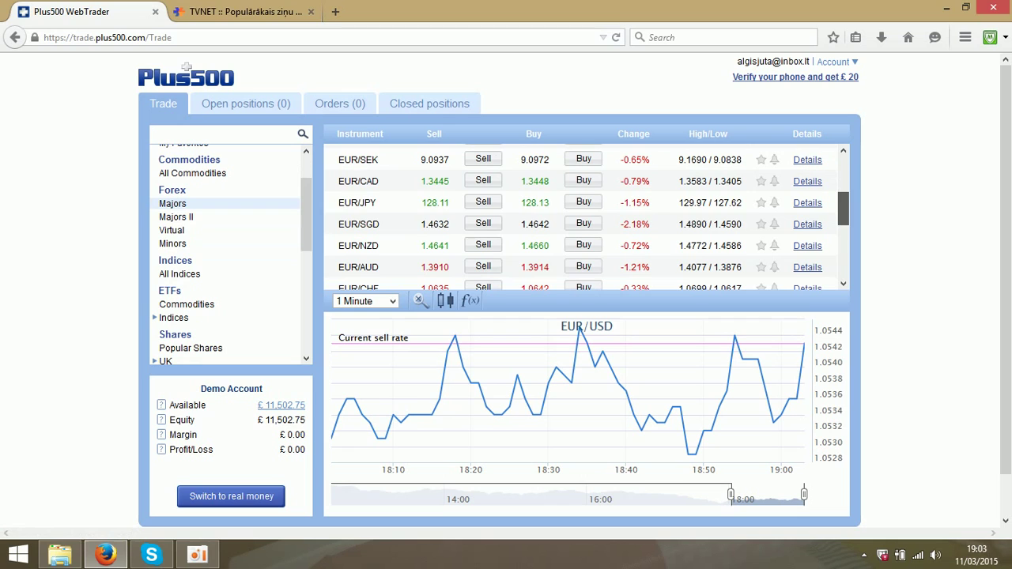
{"action": "left_click", "coordinate": [175, 217]}
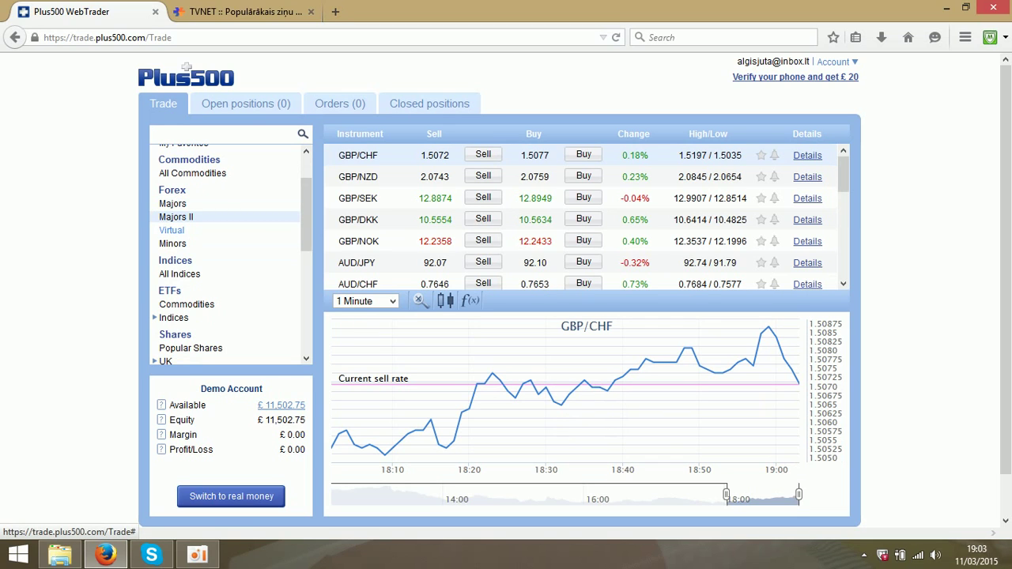
{"action": "left_click", "coordinate": [172, 230]}
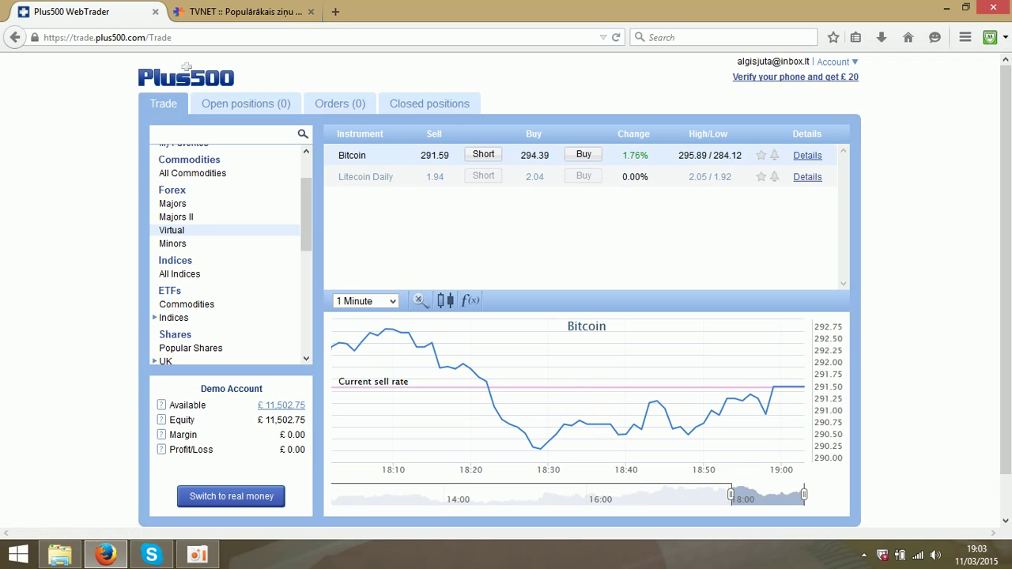
{"action": "scroll", "coordinate": [231, 253], "scroll_direction": "down", "scroll_amount": 3}
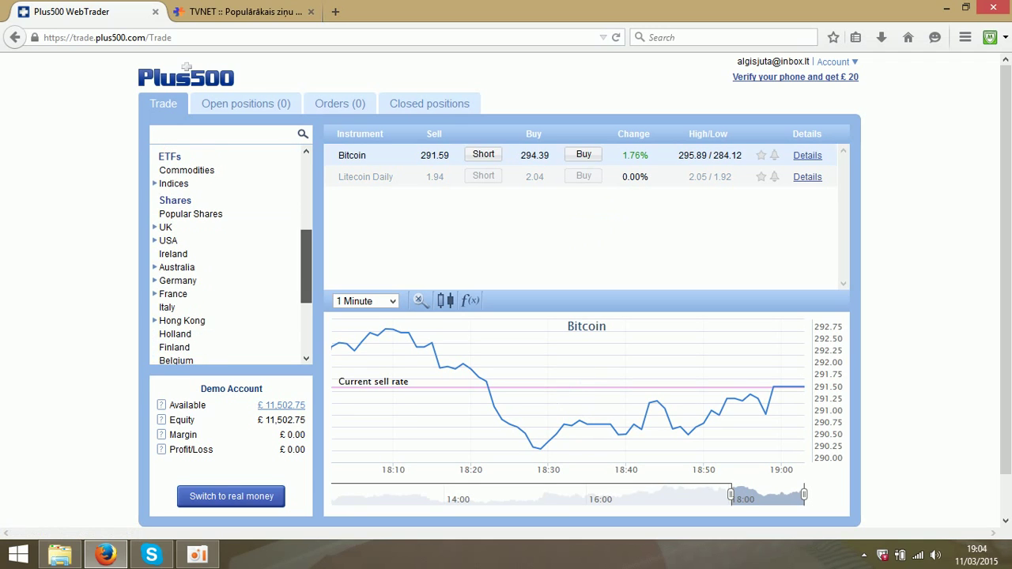
{"action": "scroll", "coordinate": [231, 253], "scroll_direction": "down", "scroll_amount": 1}
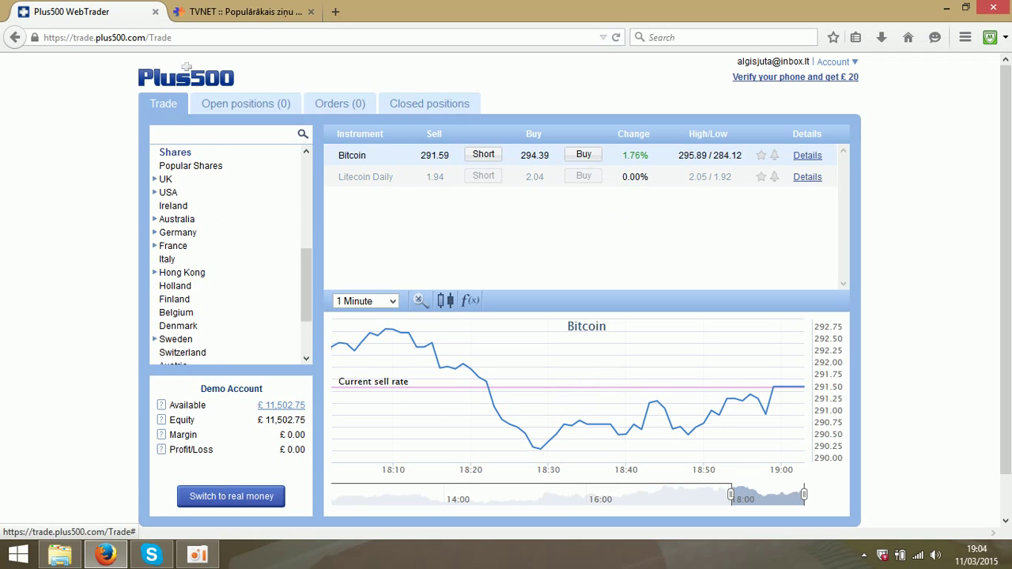
{"action": "left_click_drag", "start_coordinate": [306, 285], "coordinate": [306, 194]}
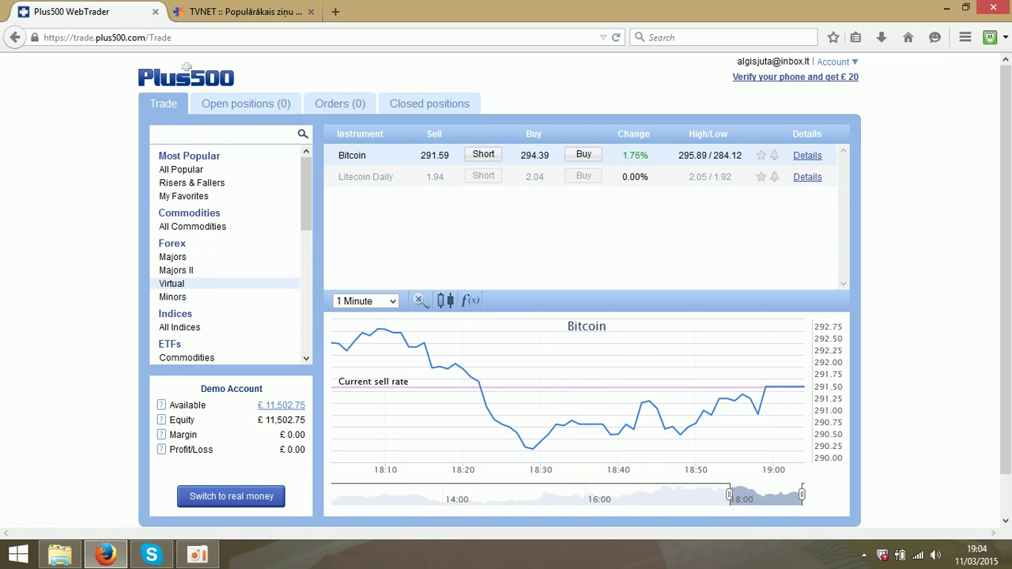
{"action": "left_click", "coordinate": [172, 257]}
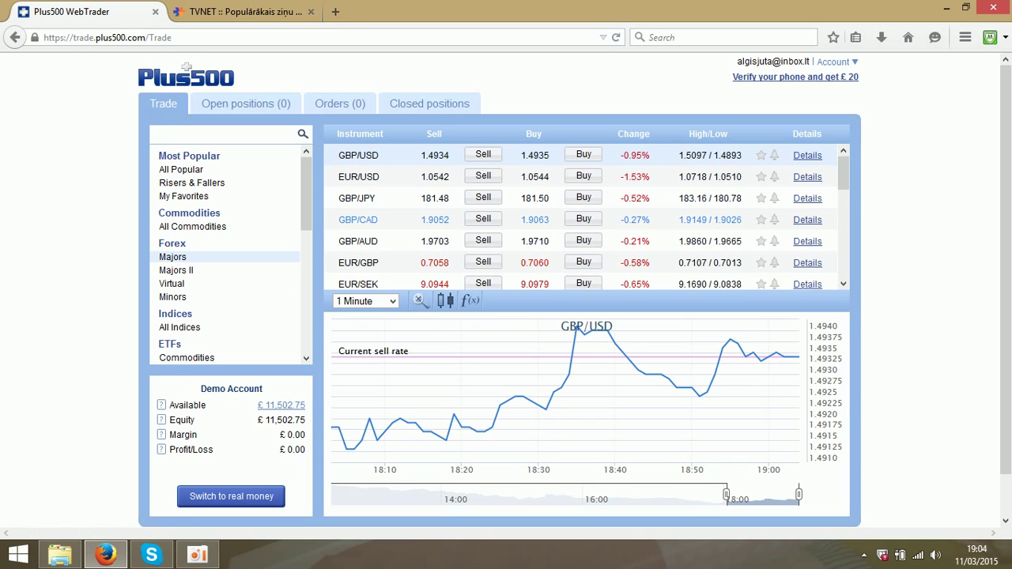
- Switch the chart from GBP/JPY to GBP/CAD and read values off the plot
{"action": "left_click", "coordinate": [356, 198]}
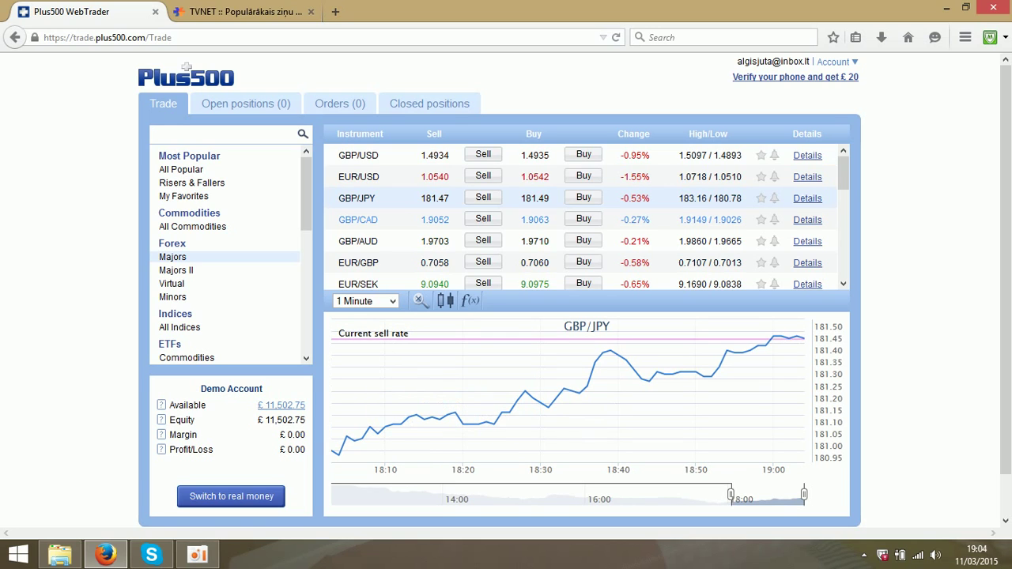
{"action": "left_click", "coordinate": [358, 219]}
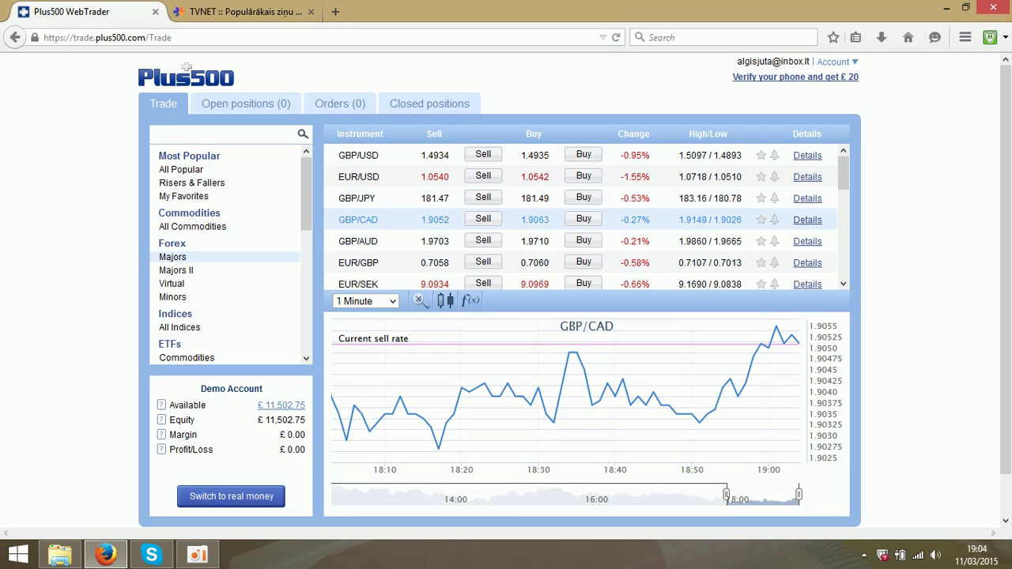
{"action": "mouse_move", "coordinate": [538, 388]}
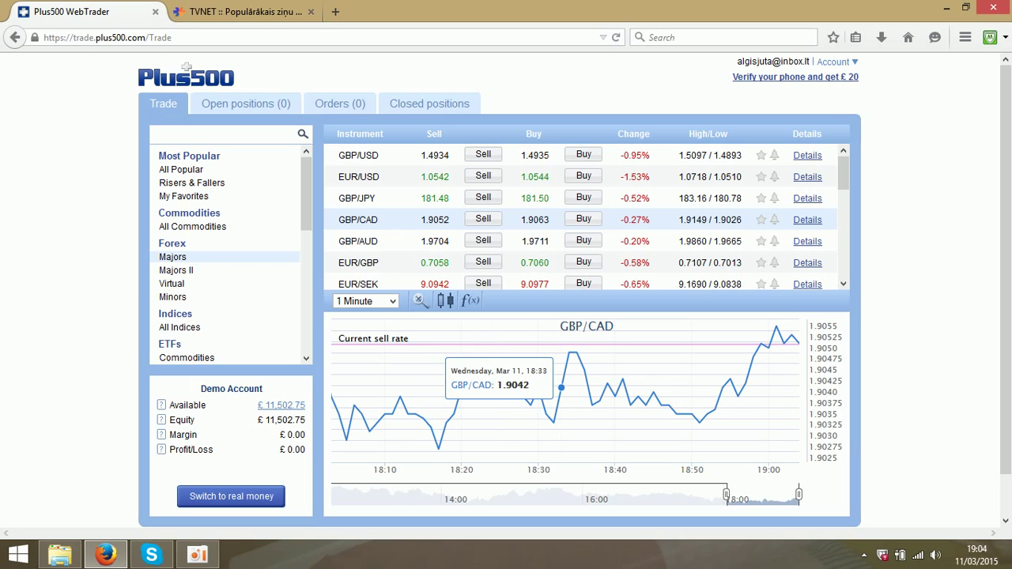
{"action": "mouse_move", "coordinate": [637, 395]}
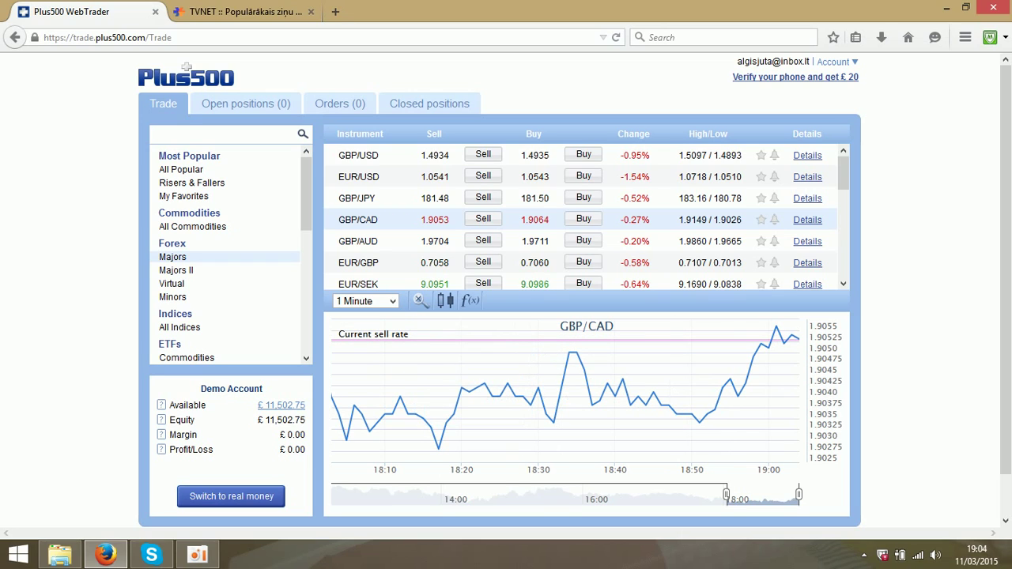
{"action": "left_click", "coordinate": [393, 301]}
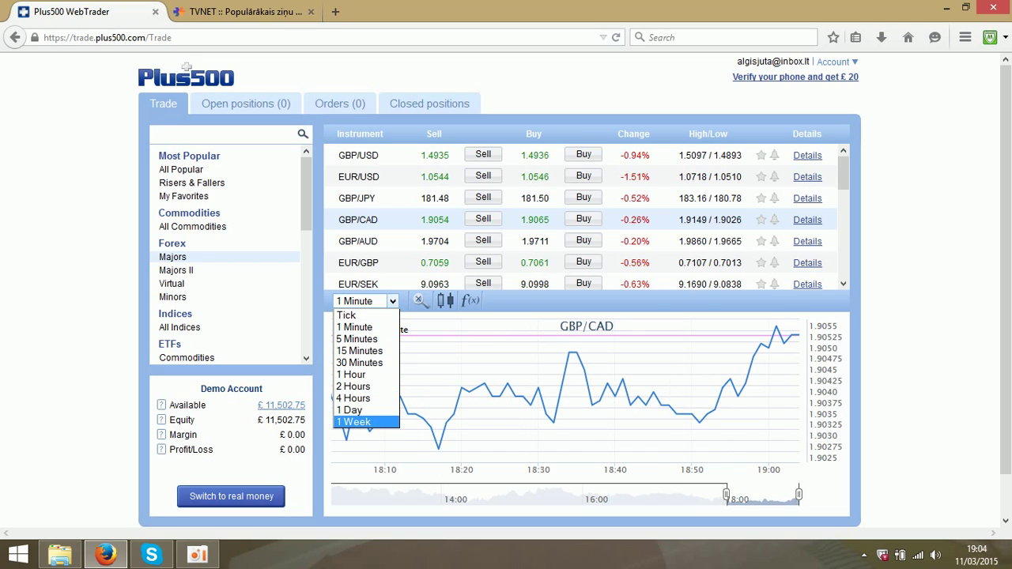
{"action": "left_click", "coordinate": [350, 409]}
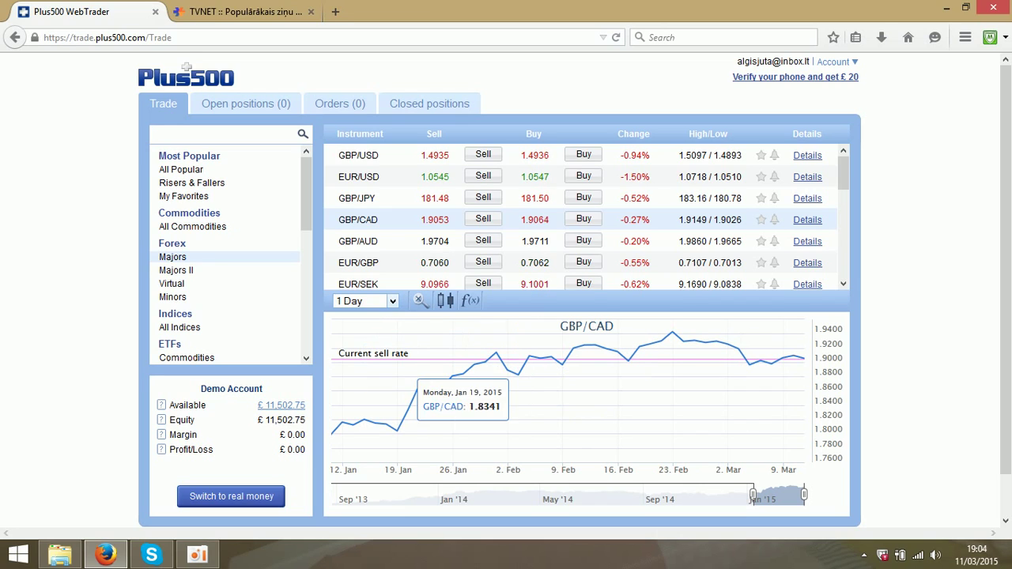
{"action": "left_click", "coordinate": [365, 301]}
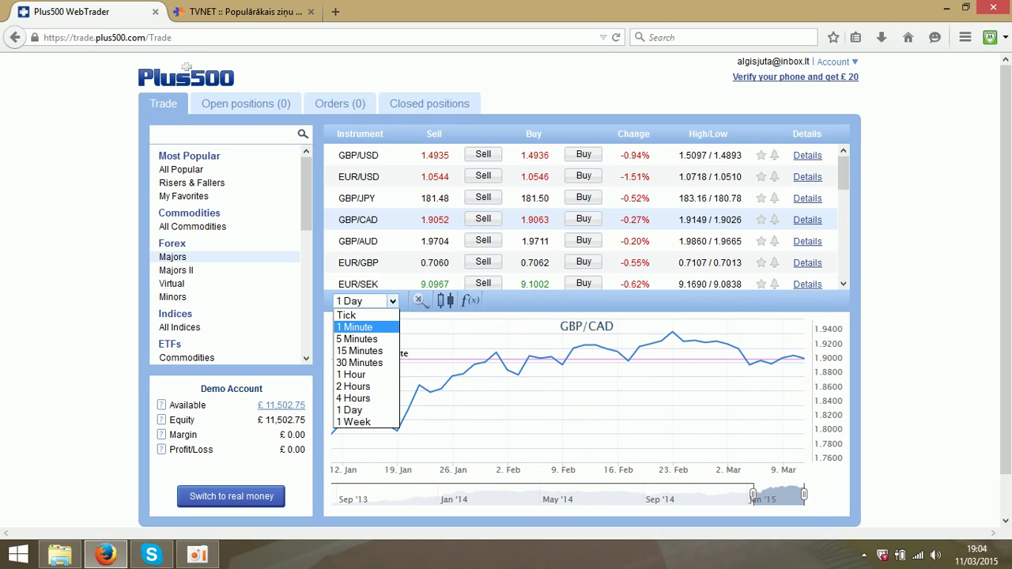
{"action": "key", "text": "Return"}
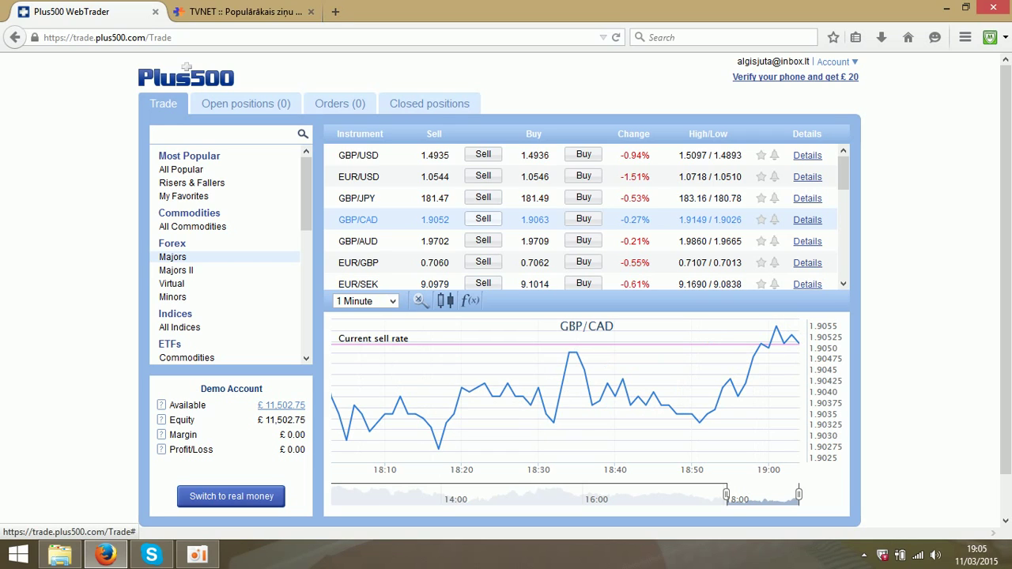
- Start a £400,000 GBP/CAD sell order with close-at-profit enabled at 1.9029
{"action": "left_click", "coordinate": [484, 219]}
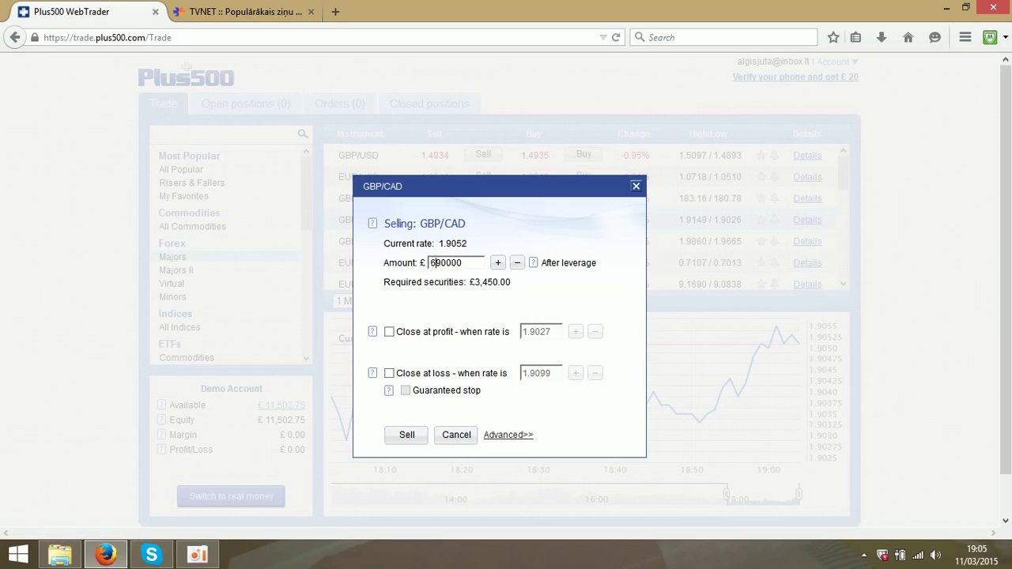
{"action": "key", "text": "BackSpace"}
{"action": "type", "text": "3"}
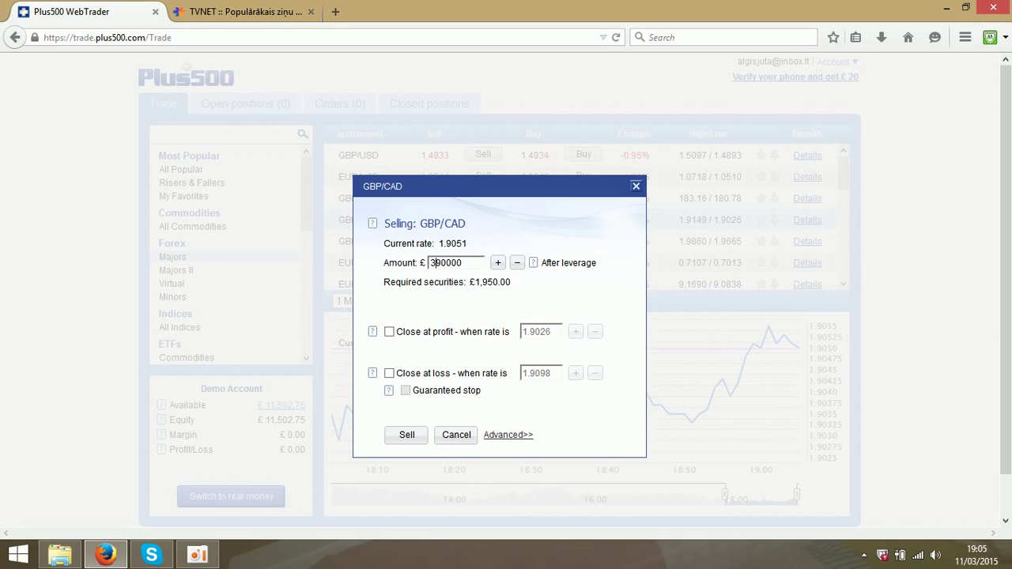
{"action": "key", "text": "Right"}
{"action": "key", "text": "BackSpace"}
{"action": "key", "text": "BackSpace"}
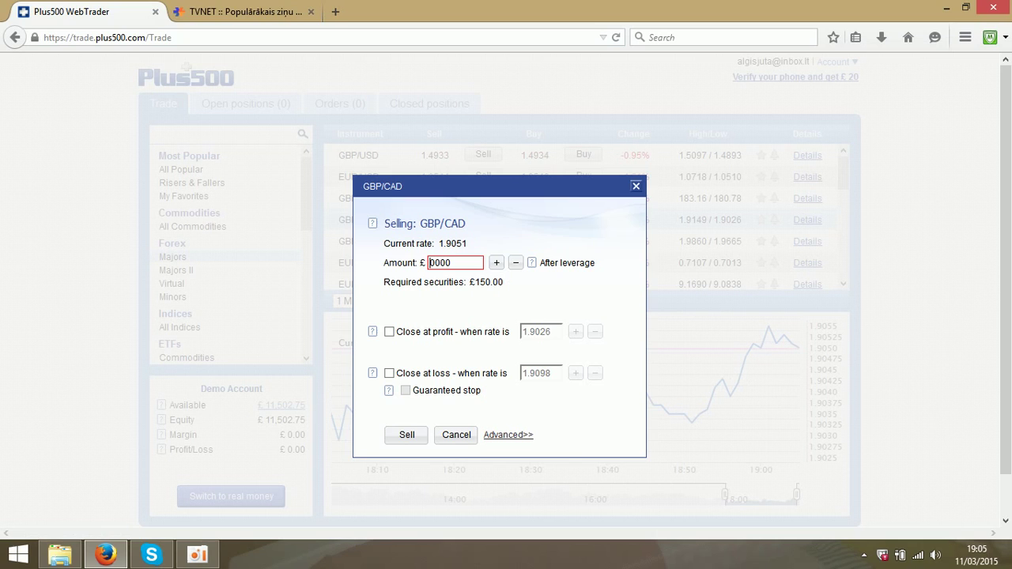
{"action": "type", "text": "4"}
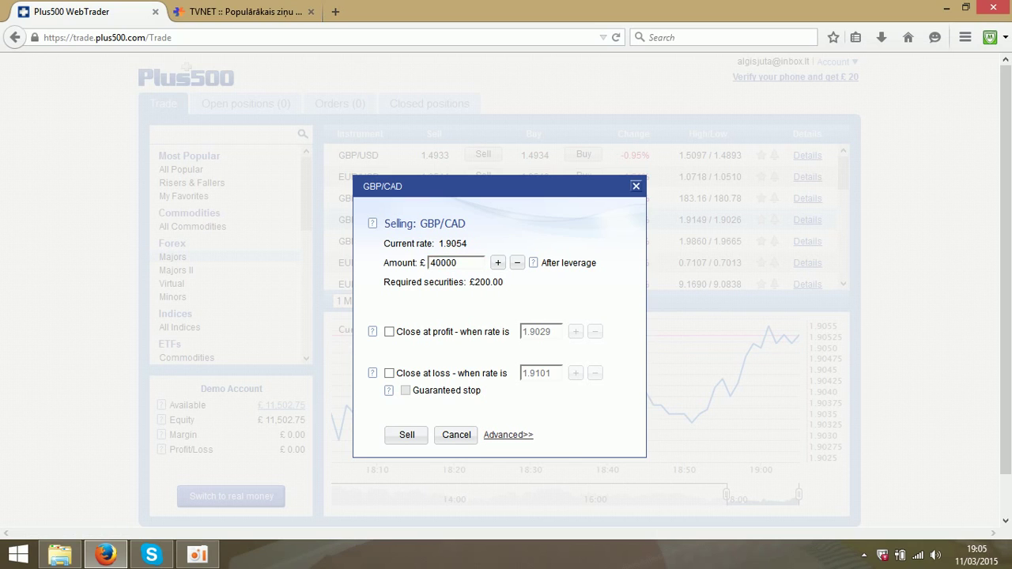
{"action": "type", "text": "000"}
{"action": "left_click", "coordinate": [389, 331]}
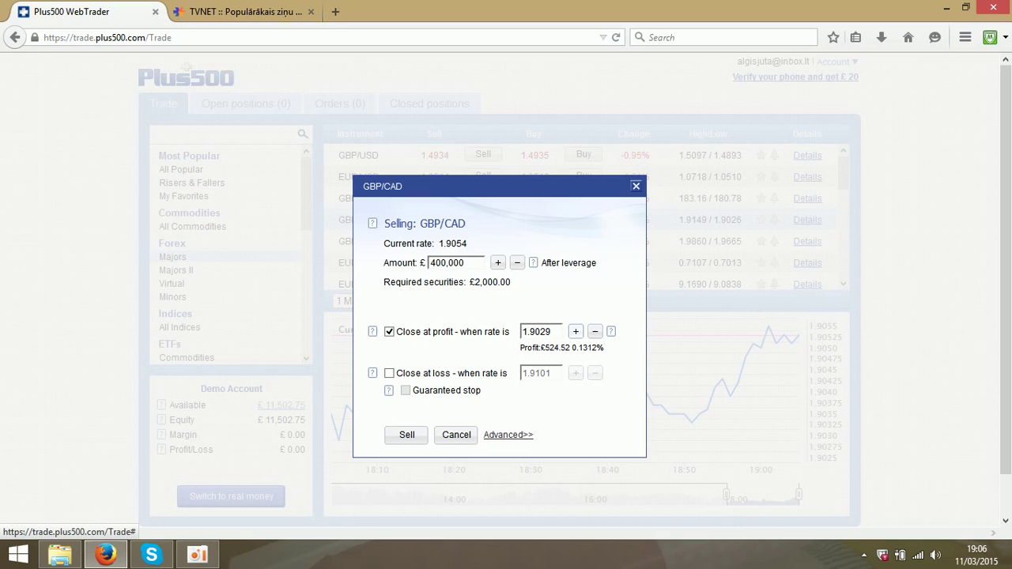
- Step close-at-profit down to 1.9006, enable close-at-loss at 1.9101, and place the sell
{"action": "left_click", "coordinate": [595, 331]}
{"action": "left_click", "coordinate": [576, 331]}
{"action": "left_click", "coordinate": [576, 331]}
{"action": "left_click", "coordinate": [575, 332]}
{"action": "left_click", "coordinate": [575, 331]}
{"action": "left_click", "coordinate": [594, 332]}
{"action": "left_click", "coordinate": [594, 332]}
{"action": "left_click", "coordinate": [595, 331]}
{"action": "left_click", "coordinate": [594, 331]}
{"action": "left_click", "coordinate": [595, 332]}
{"action": "left_click", "coordinate": [595, 331]}
{"action": "left_click", "coordinate": [594, 331]}
{"action": "left_click", "coordinate": [595, 331]}
{"action": "left_click", "coordinate": [595, 331]}
{"action": "left_click", "coordinate": [595, 331]}
{"action": "left_click", "coordinate": [595, 331]}
{"action": "left_click", "coordinate": [594, 331]}
{"action": "left_click", "coordinate": [389, 373]}
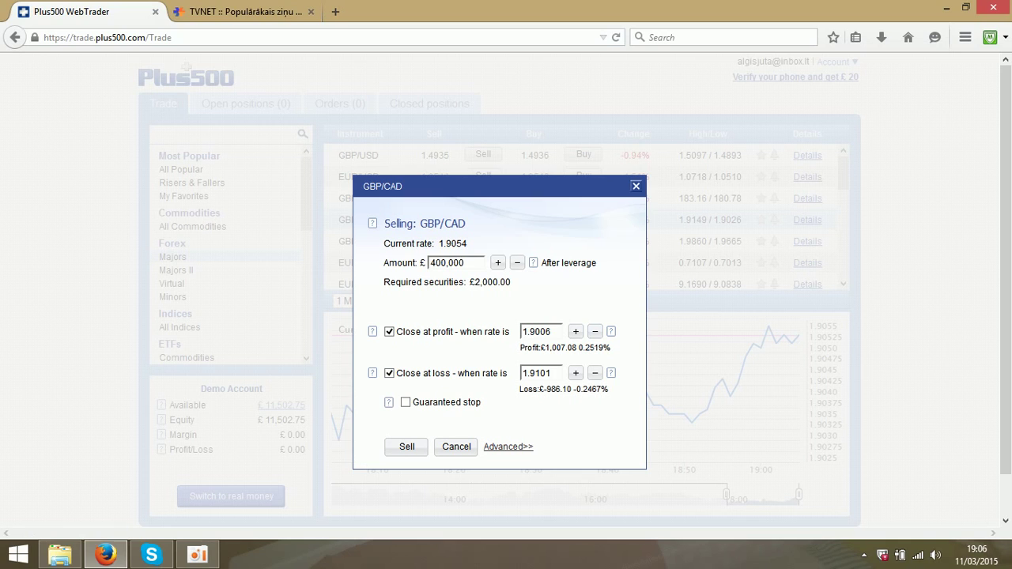
{"action": "left_click", "coordinate": [406, 446]}
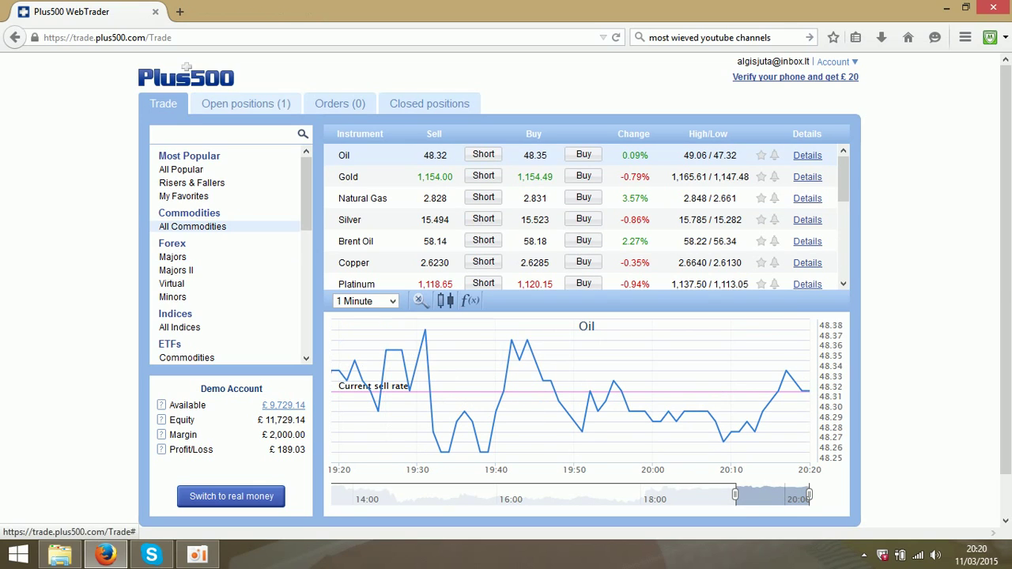
- Close the open GBP/CAD sell position from the Open positions list
{"action": "left_click", "coordinate": [246, 103]}
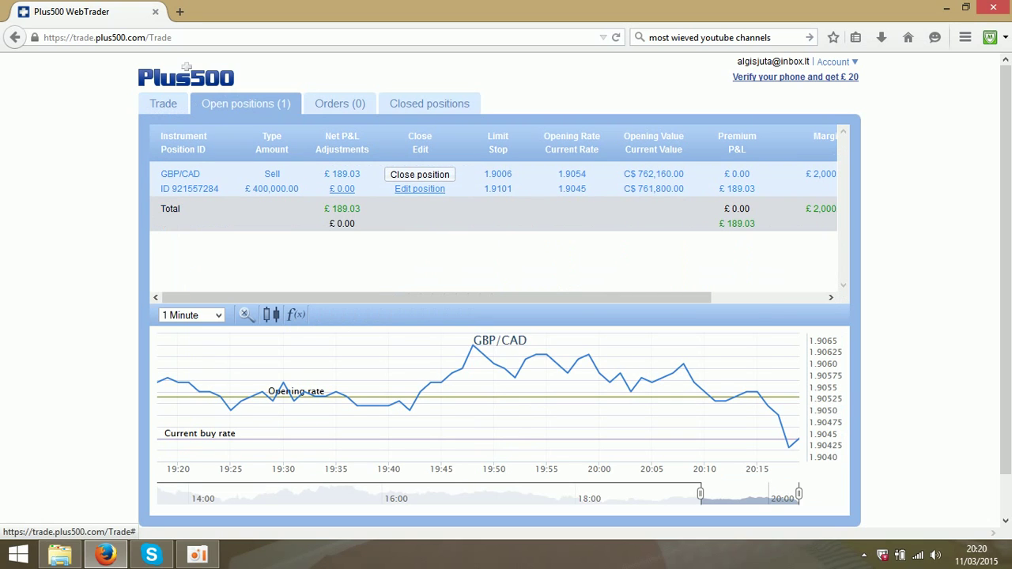
{"action": "left_click", "coordinate": [420, 173]}
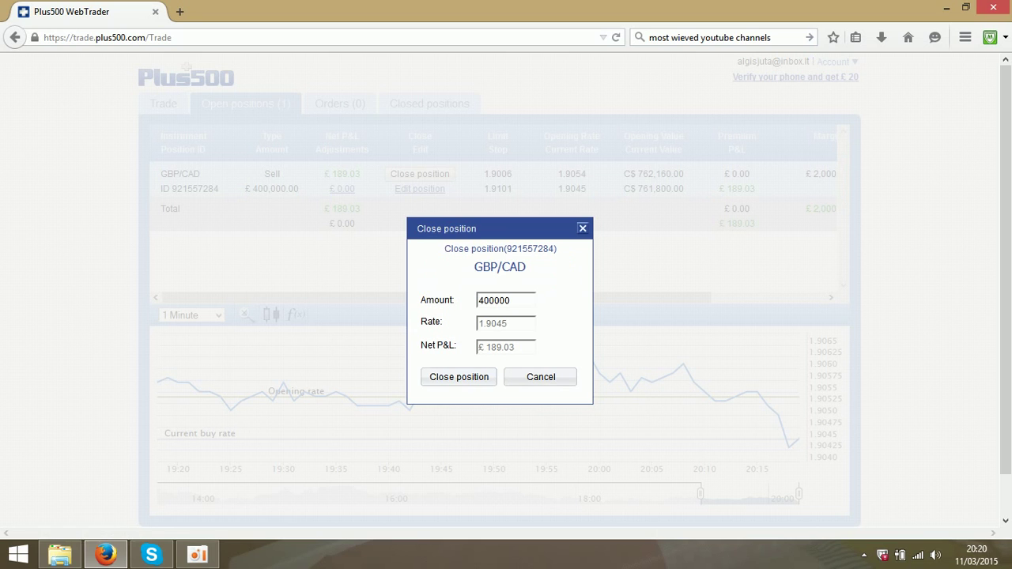
{"action": "key", "text": "Escape"}
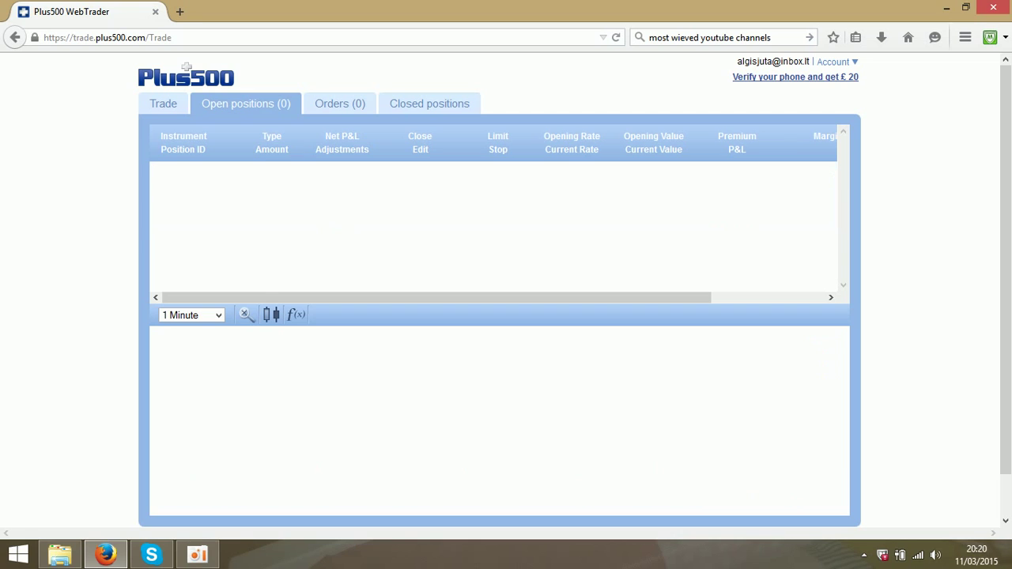
- Go back to the Trade page showing £11,708.12 available in the demo account
{"action": "left_click", "coordinate": [186, 69]}
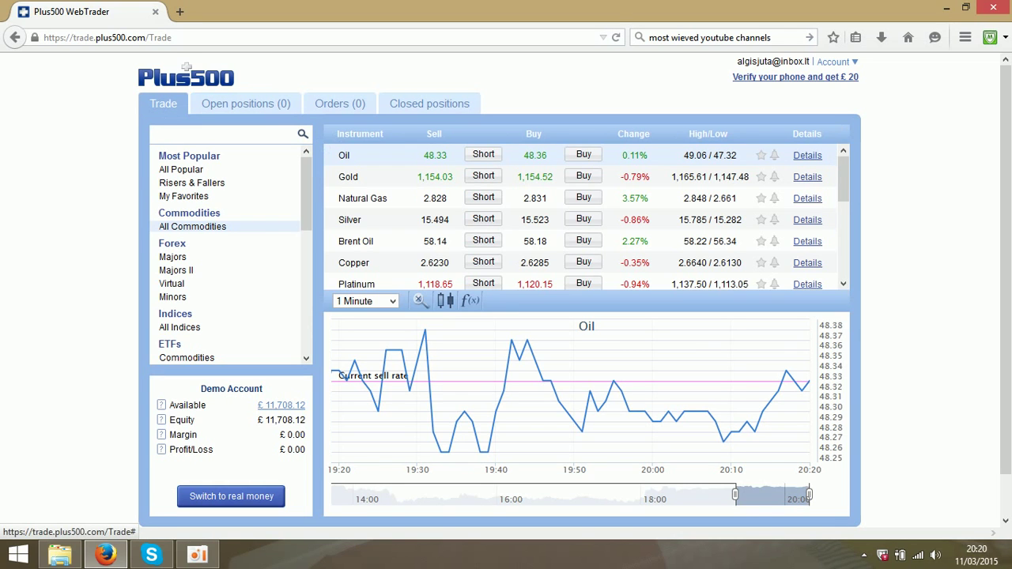